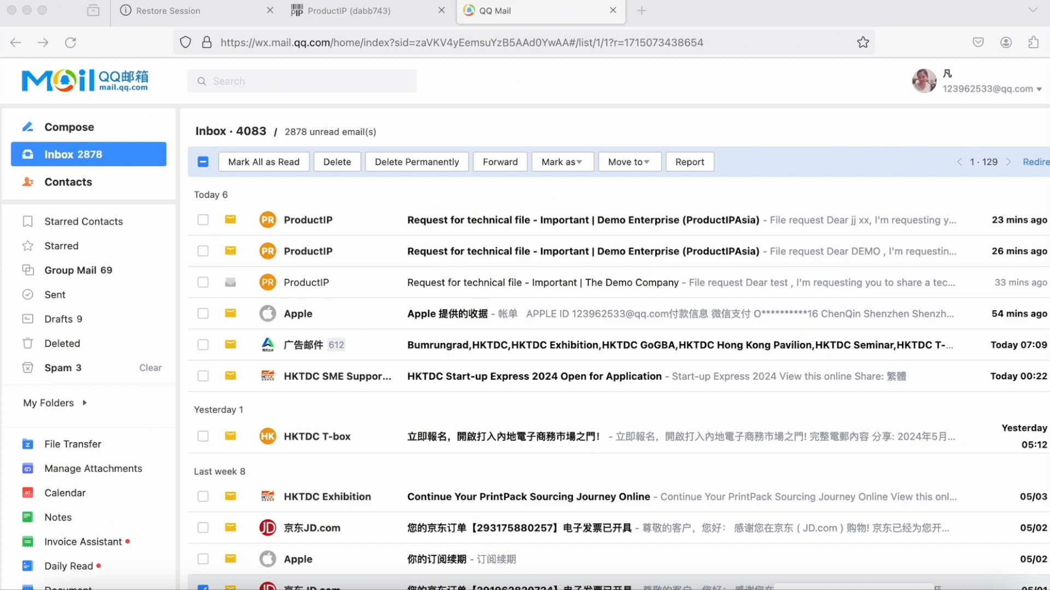
# Step: Open the newest 'Request for technical file' email for the cosmetic bag and read through it
pyautogui.click(503, 222)
pyautogui.scroll(-3, 584, 391)
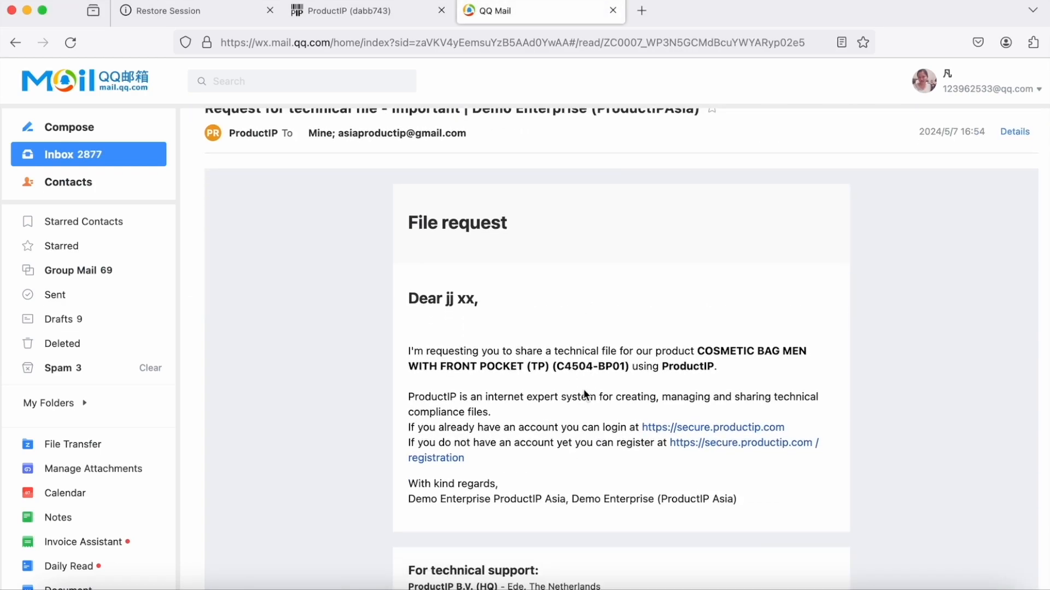
pyautogui.scroll(-2, 584, 393)
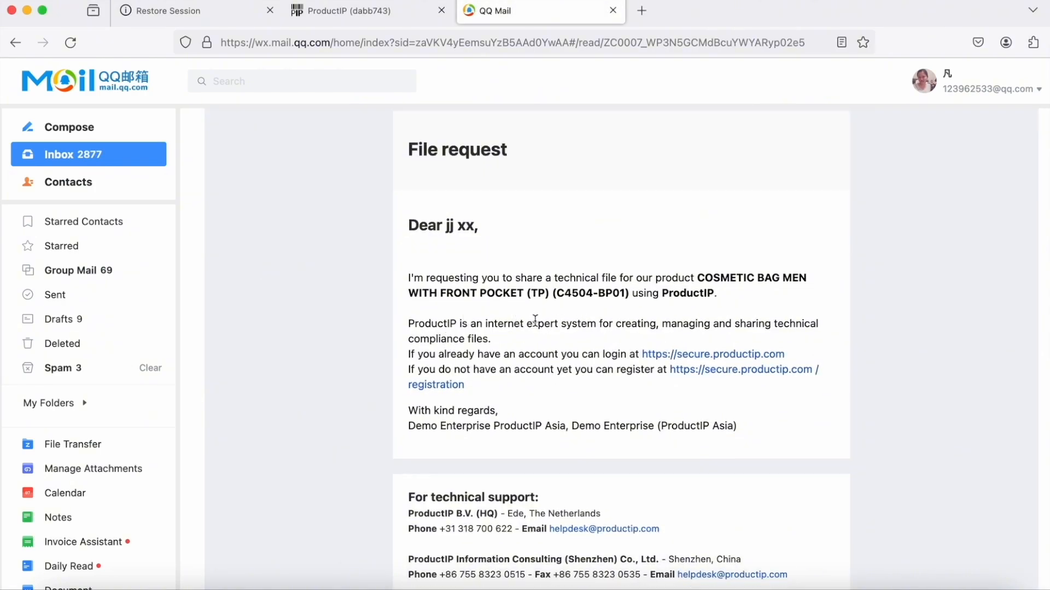
pyautogui.scroll(-1, 602, 349)
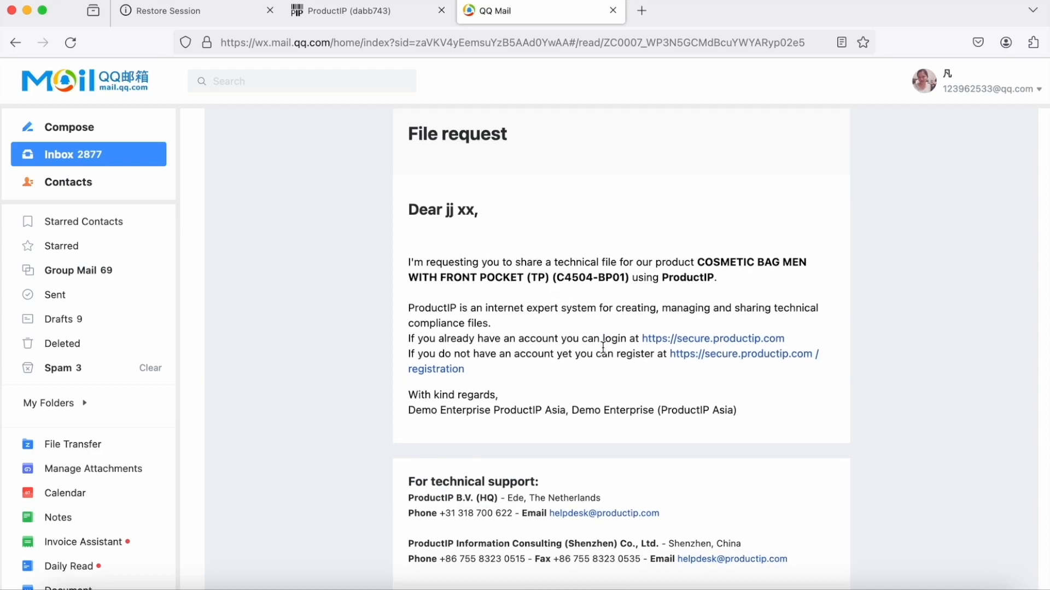
pyautogui.scroll(-2, 603, 346)
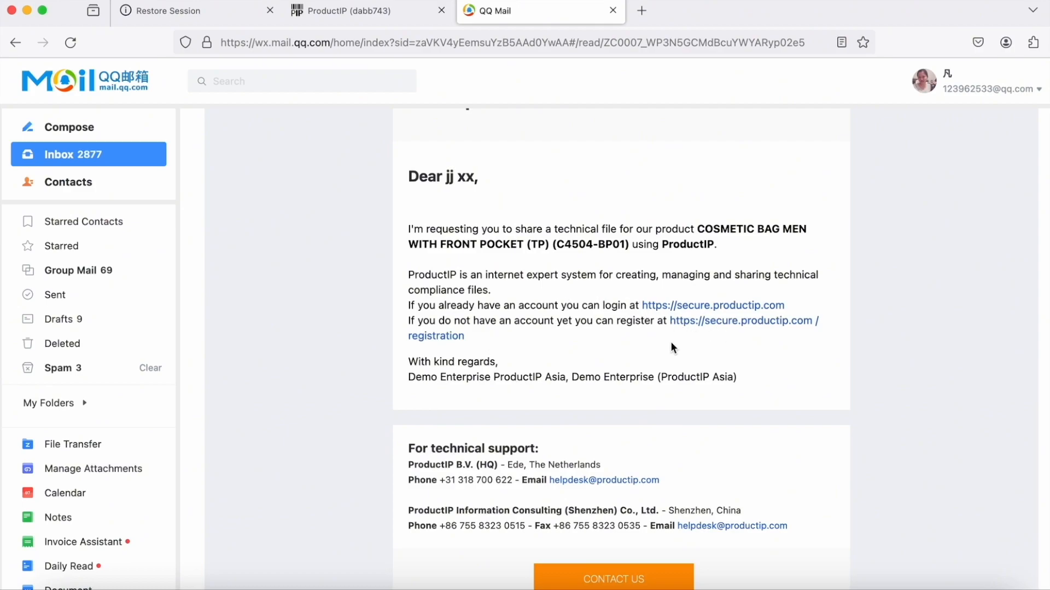
# Step: Log into secure.productip.com with the account e-mail address and password
pyautogui.click(706, 309)
pyautogui.click(216, 414)
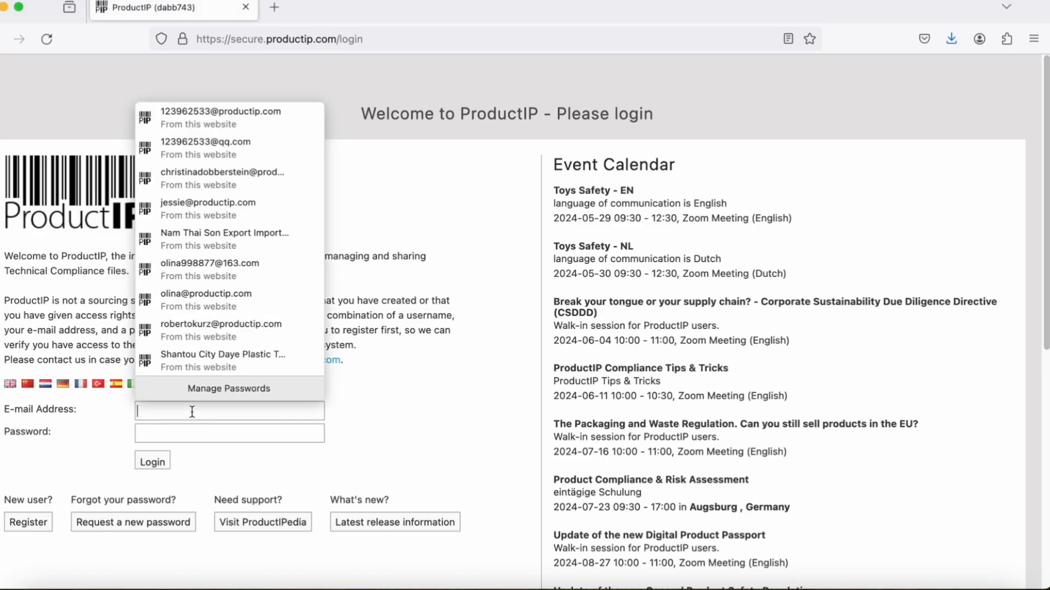
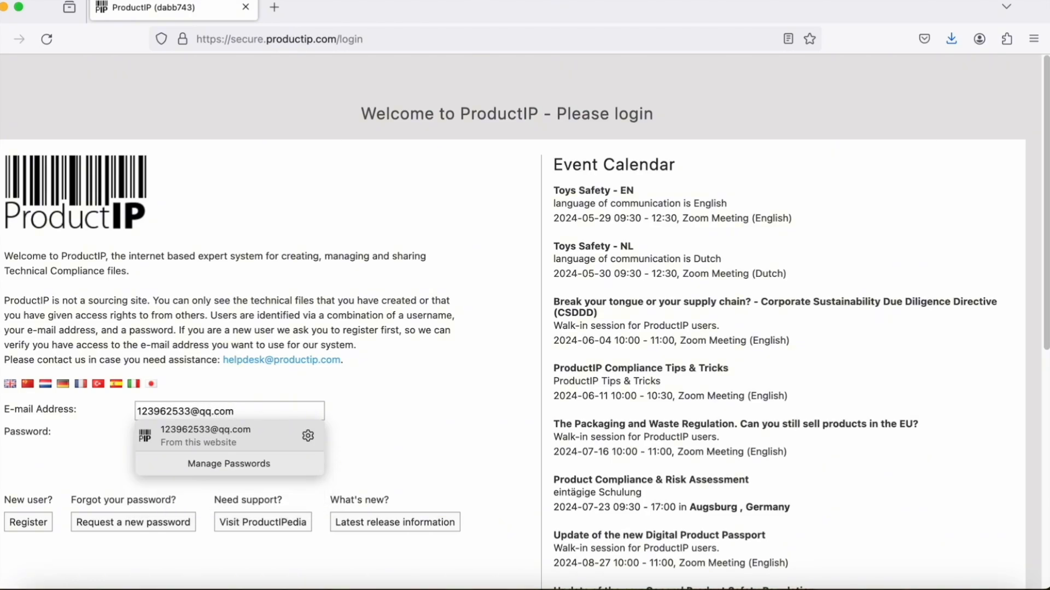
pyautogui.click(390, 452)
pyautogui.click(177, 435)
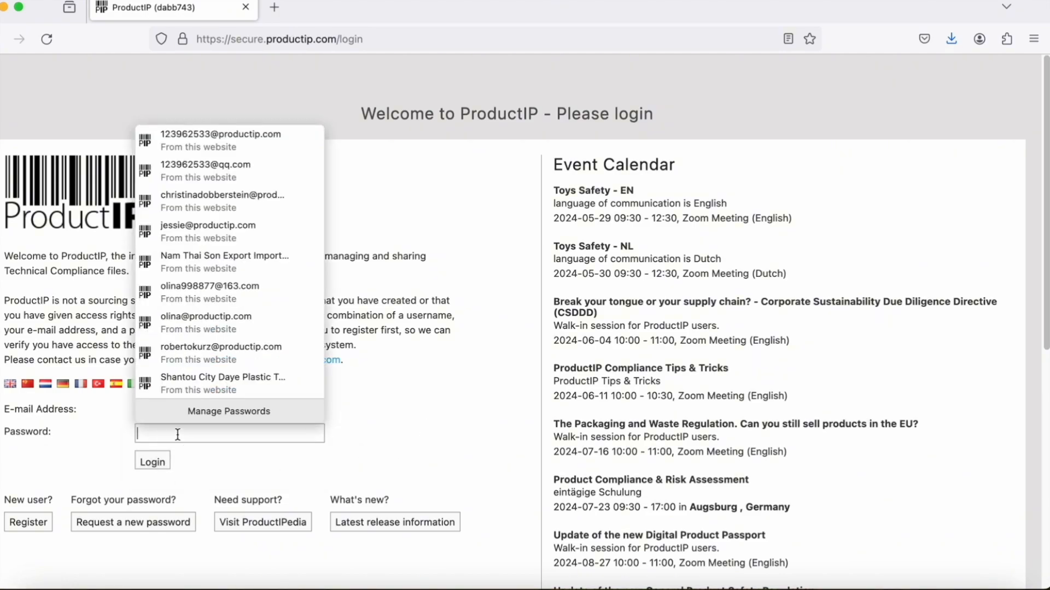
pyautogui.write('•••••••••••••')
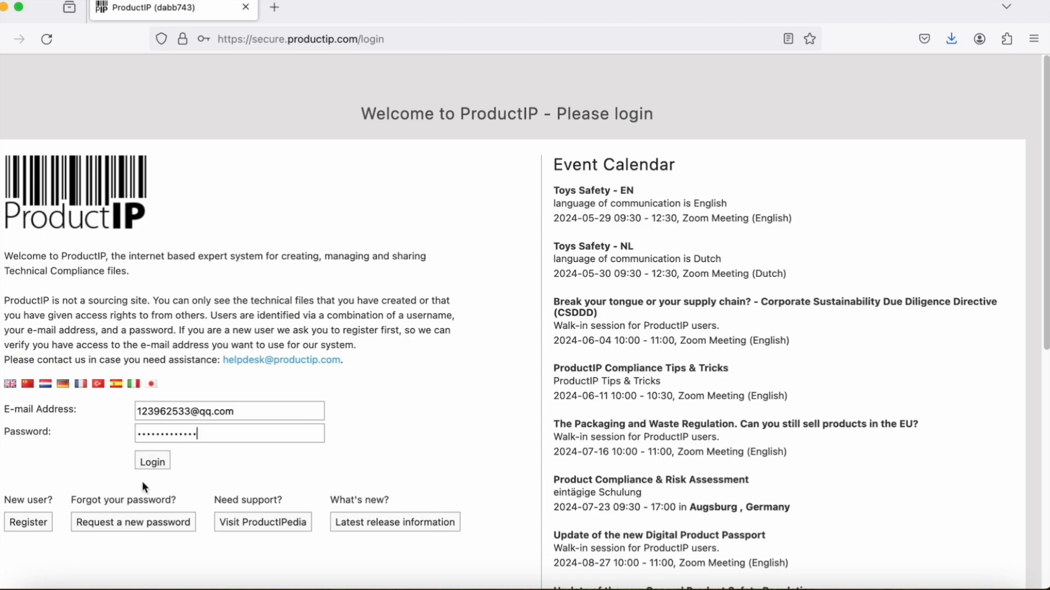
pyautogui.click(151, 464)
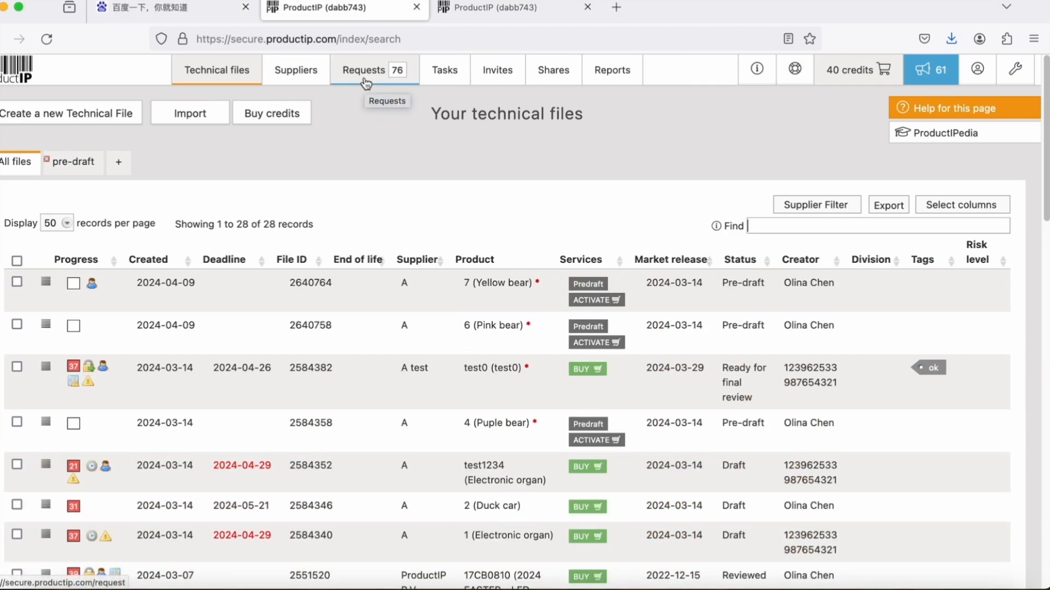
# Step: Show the incoming file requests and check the remaining credit balance
pyautogui.click(365, 83)
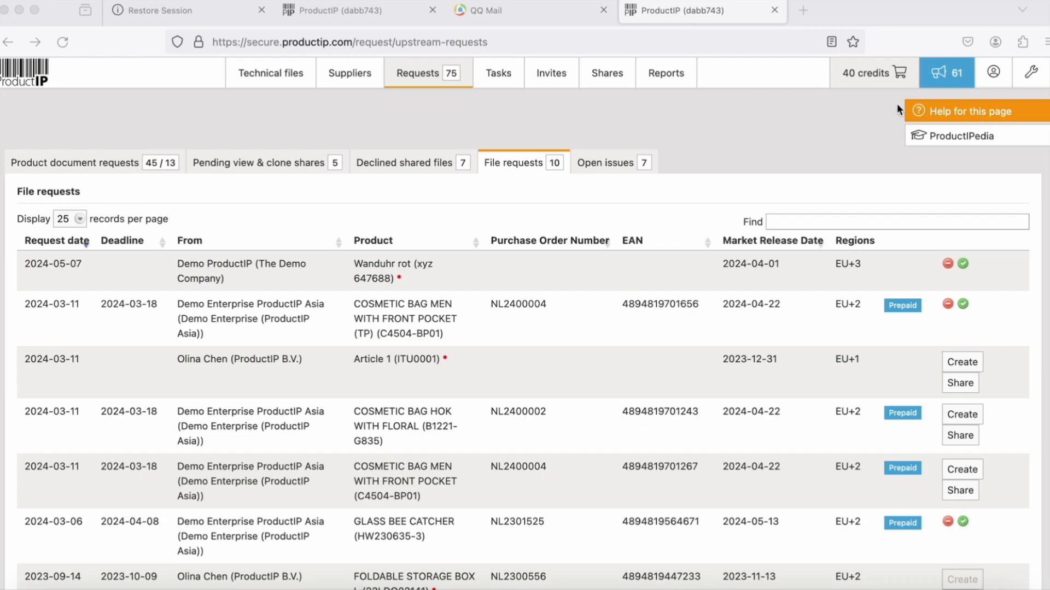
pyautogui.click(872, 73)
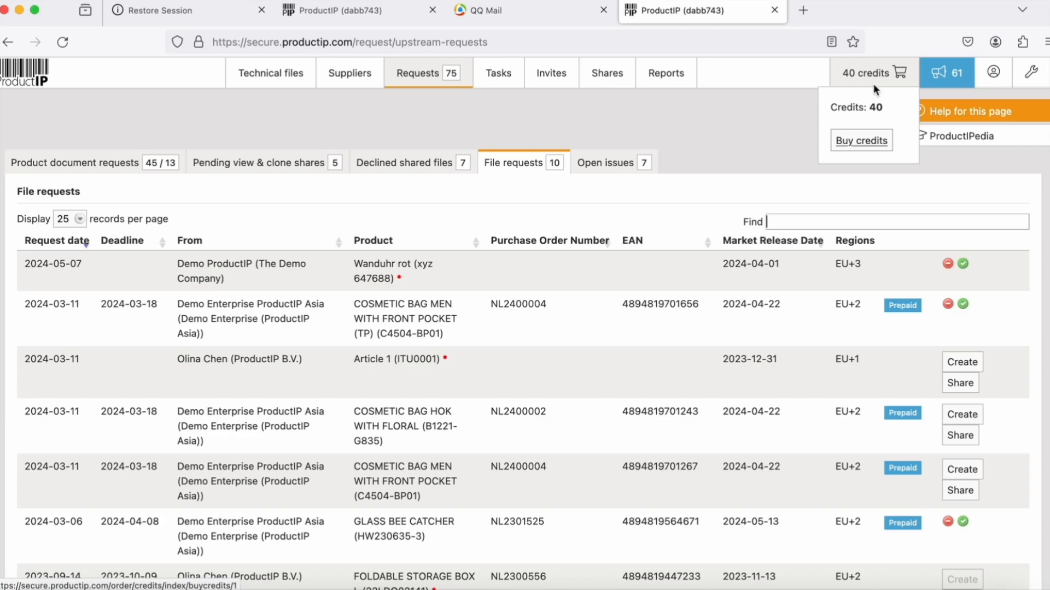
pyautogui.moveTo(900, 82)
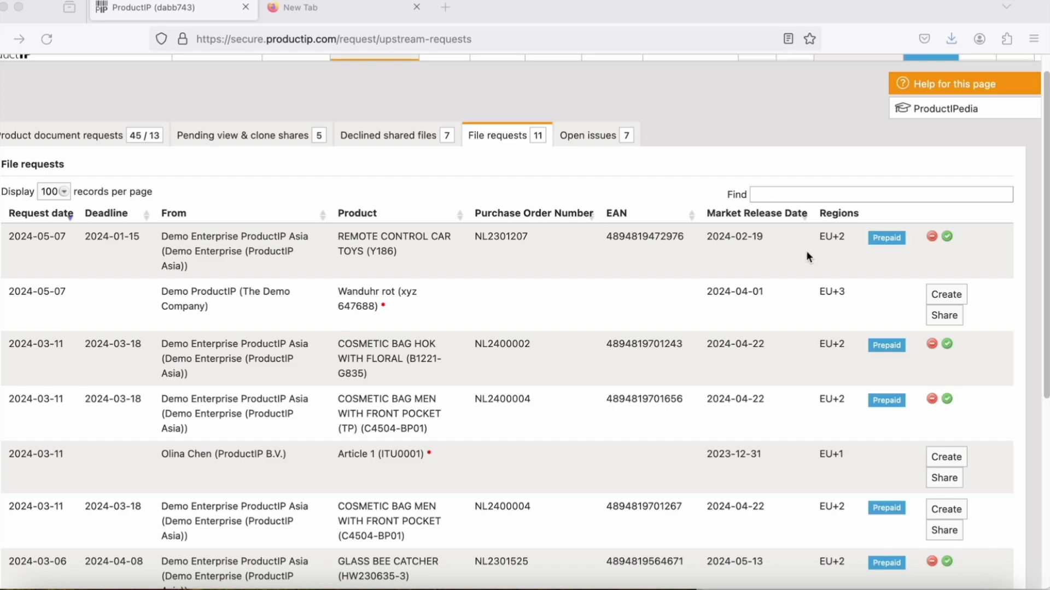
# Step: Accept the REMOTE CONTROL CAR TOYS file request and sort requests by request date
pyautogui.click(947, 236)
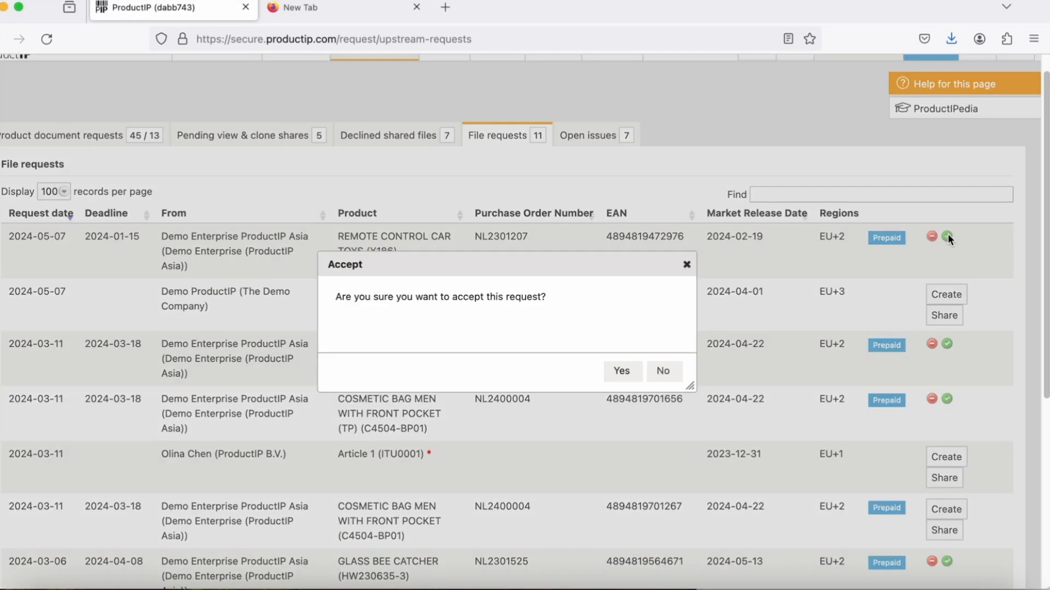
pyautogui.click(623, 376)
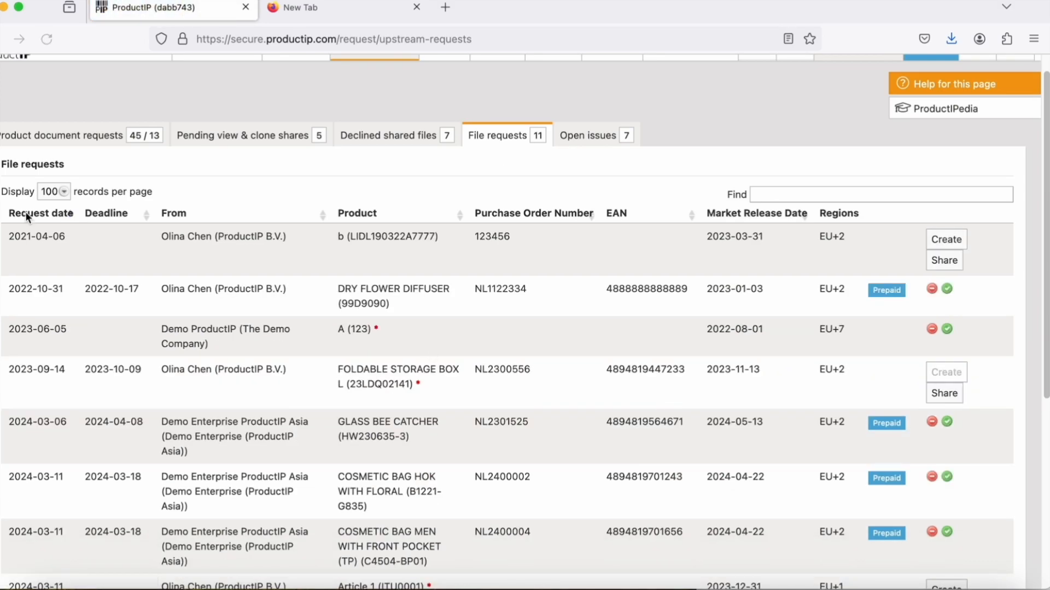
pyautogui.click(34, 215)
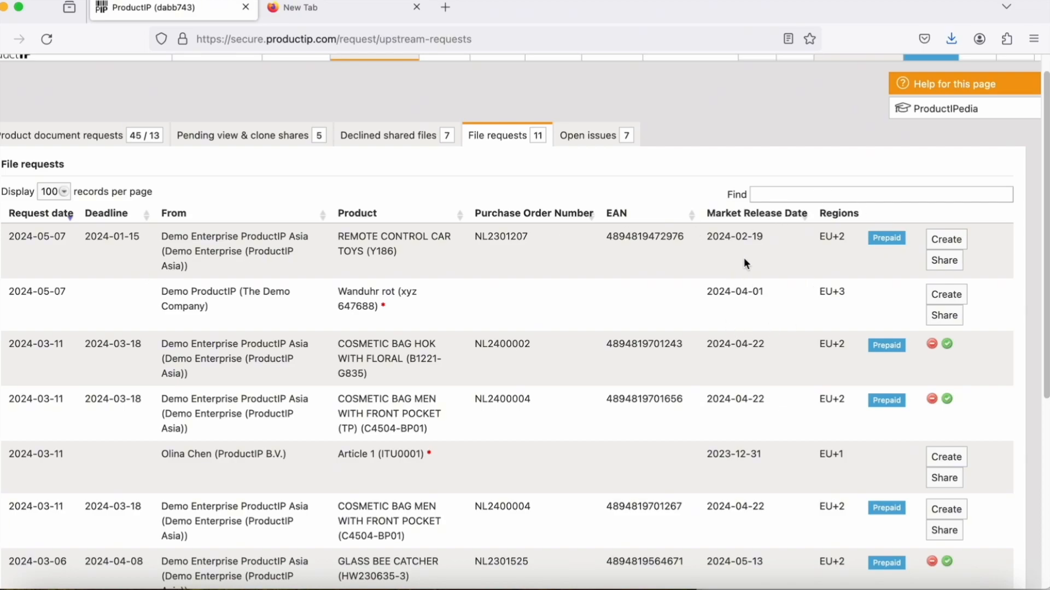
pyautogui.click(950, 243)
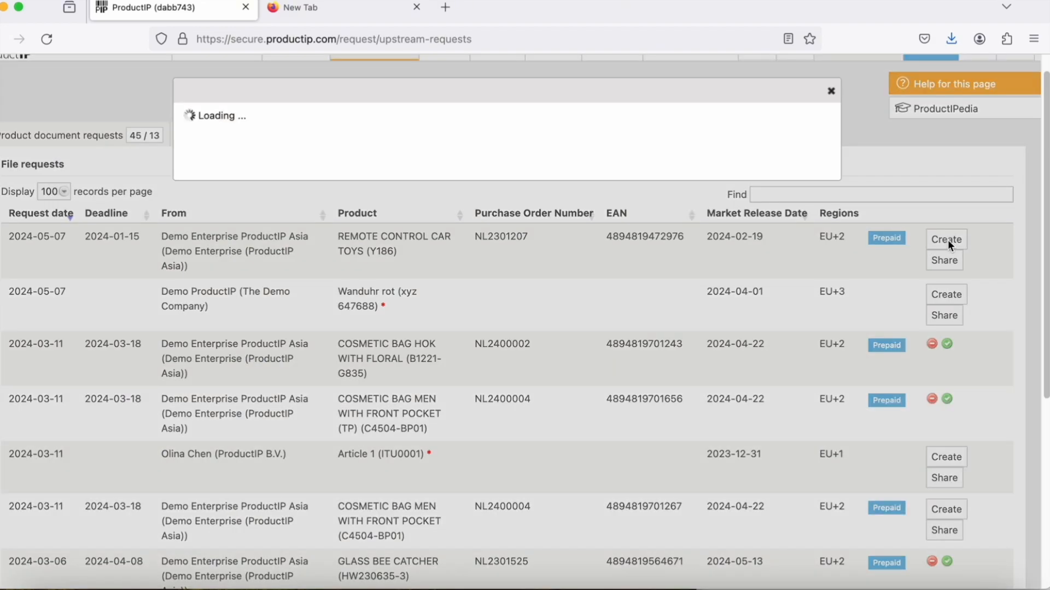
pyautogui.scroll(-5, 630, 444)
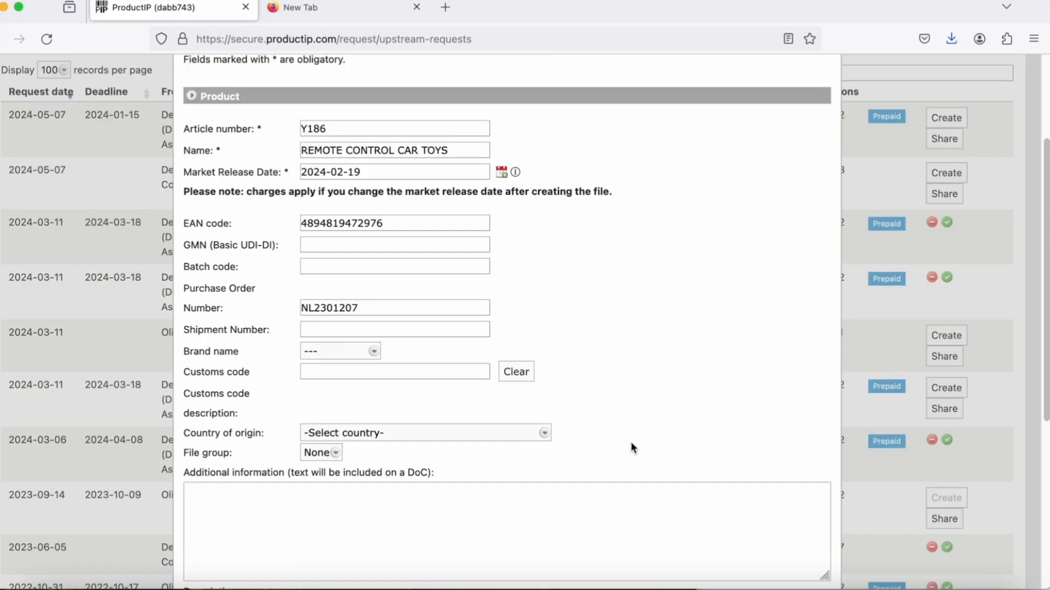
pyautogui.scroll(-3, 631, 441)
pyautogui.scroll(6, 629, 441)
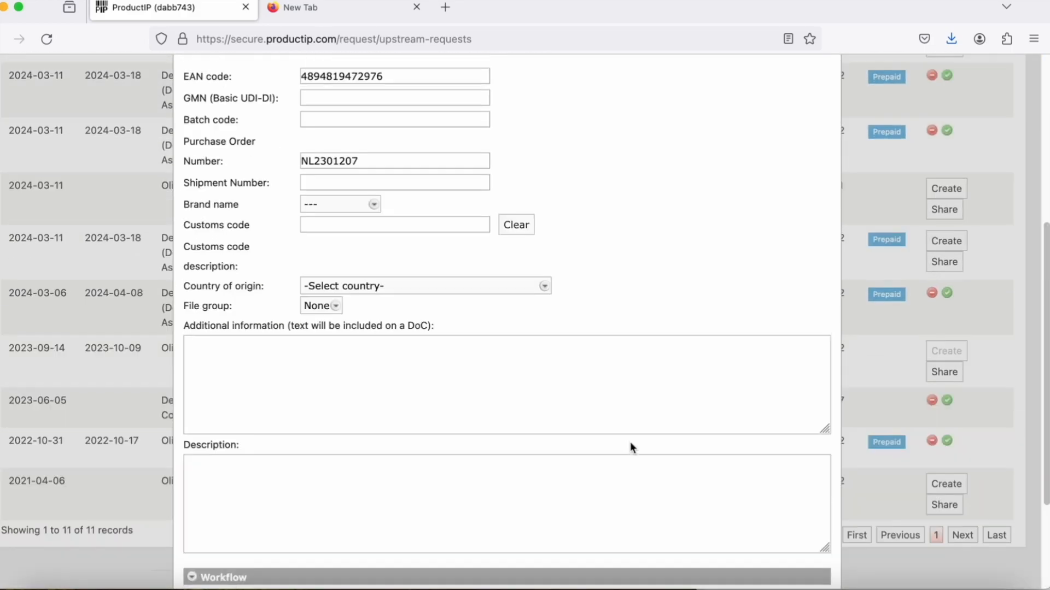
pyautogui.scroll(3, 631, 448)
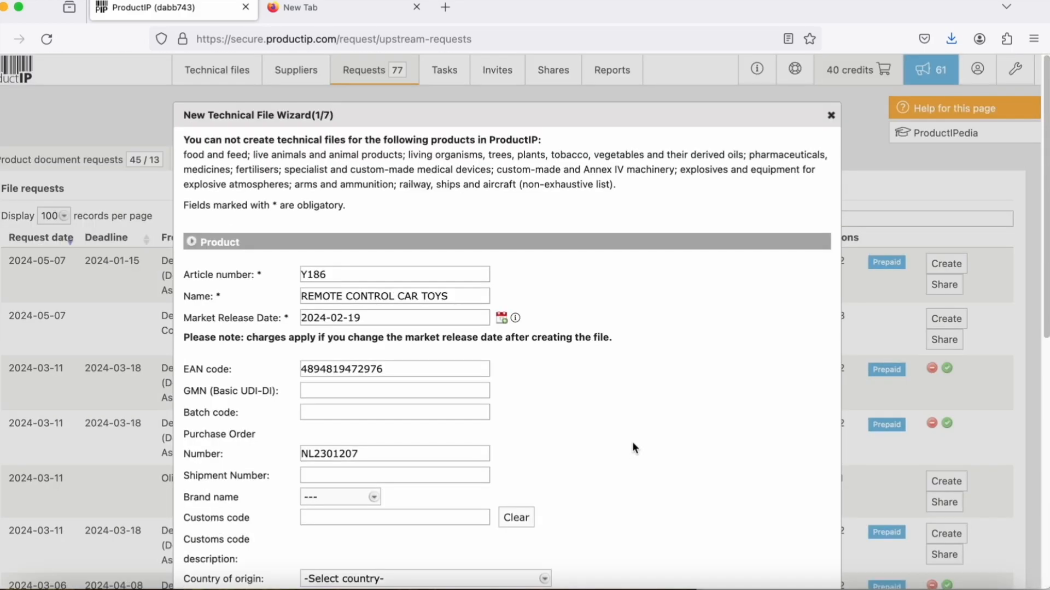
pyautogui.click(831, 115)
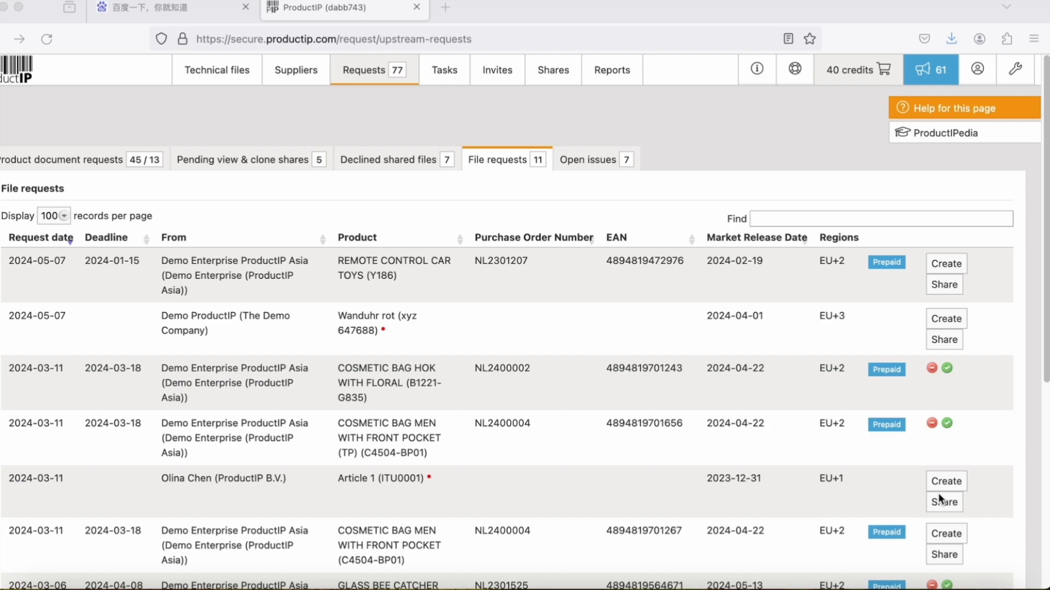
# Step: Choose the existing Yellow bear technical file to share for the first request and continue
pyautogui.click(945, 285)
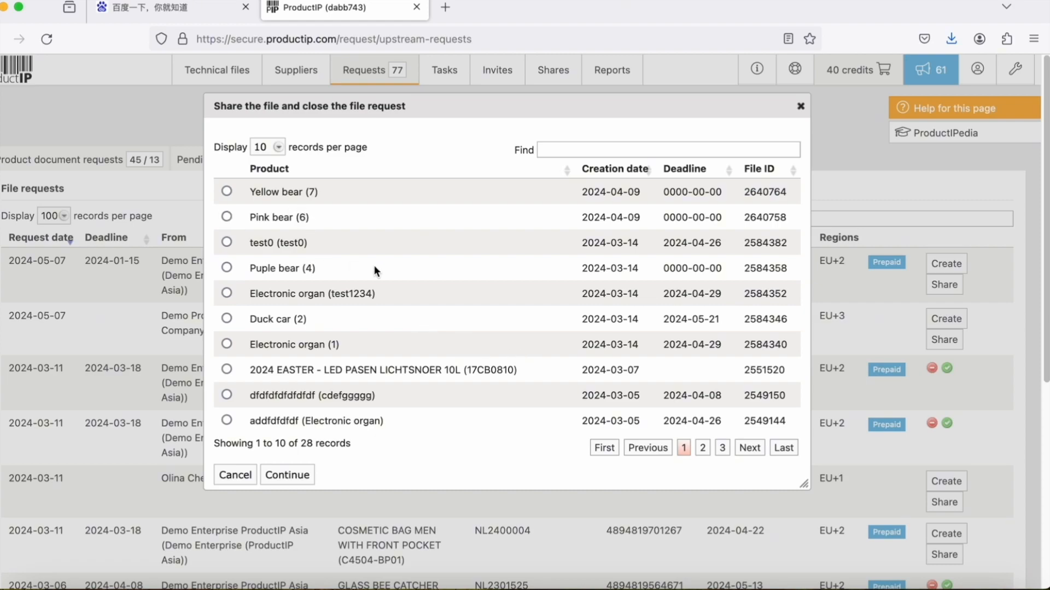
pyautogui.click(227, 192)
pyautogui.moveTo(483, 110); pyautogui.dragTo(712, 101)
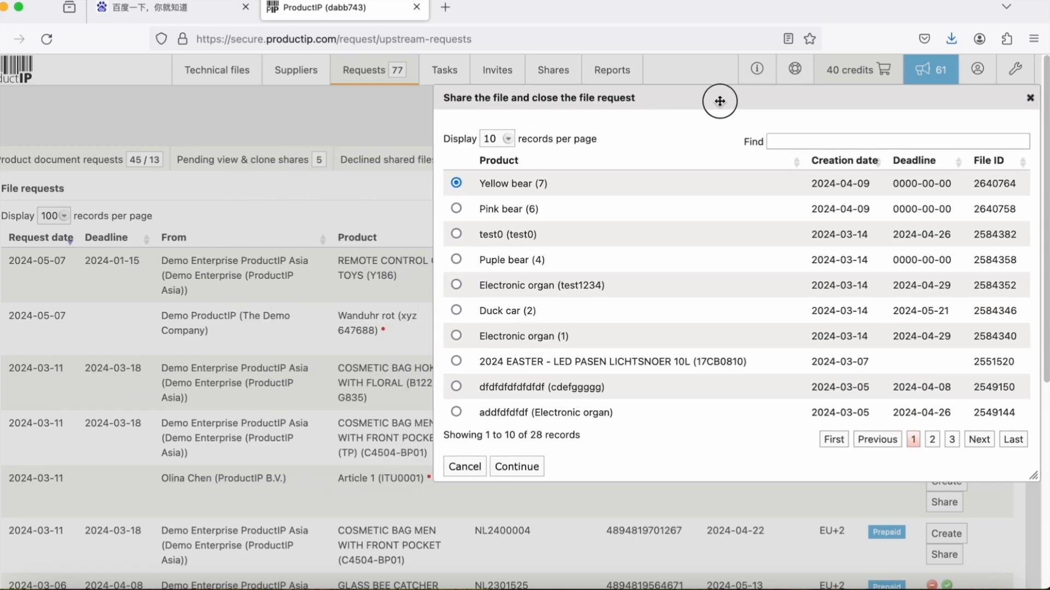
pyautogui.click(525, 473)
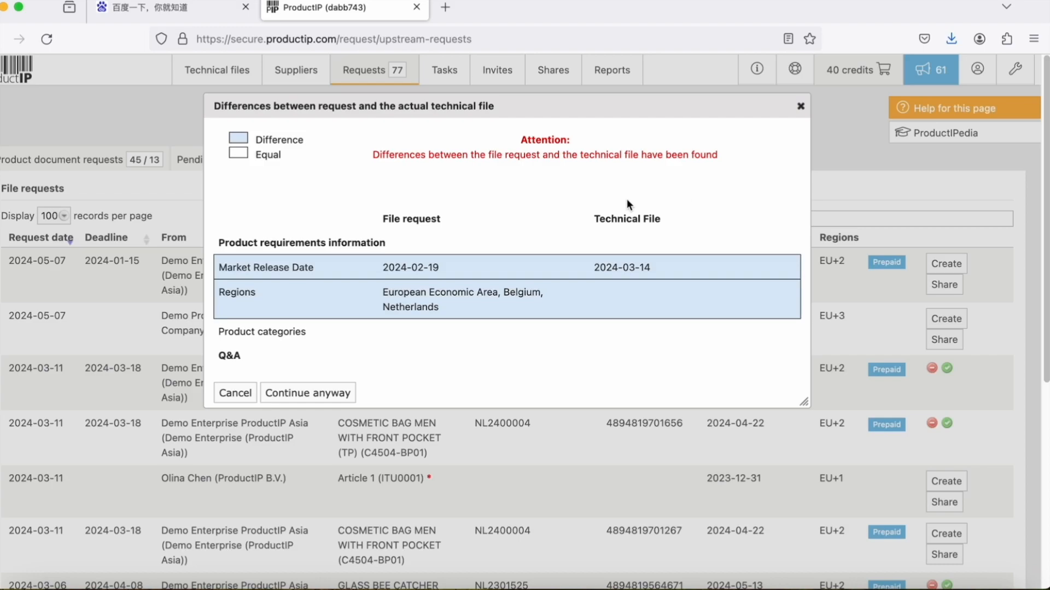
# Step: Accept the differences, add the comment 'test', keep all documents, and proceed to article details
pyautogui.click(310, 393)
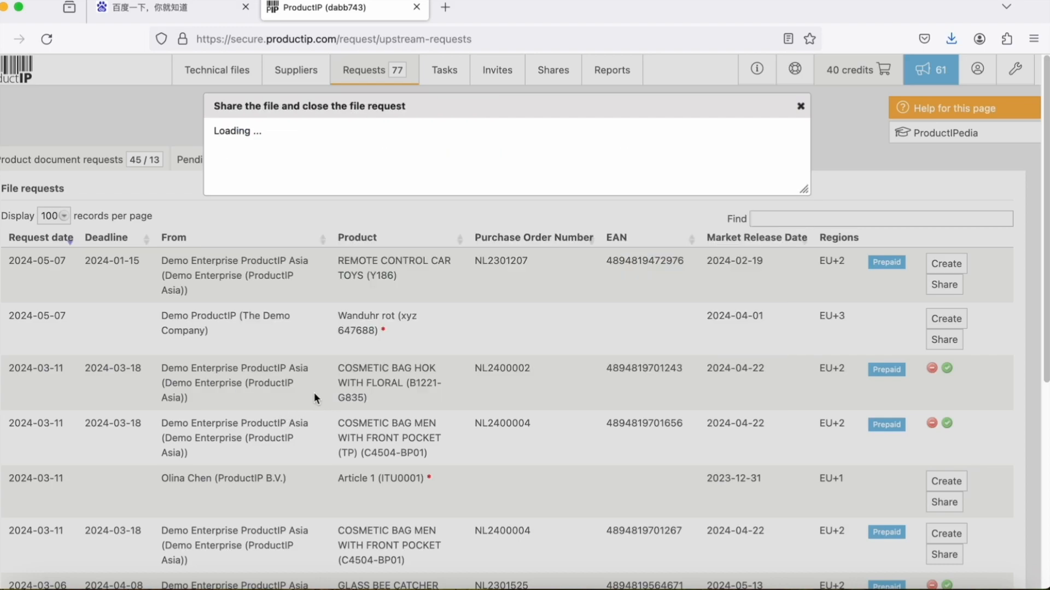
pyautogui.scroll(-1, 705, 392)
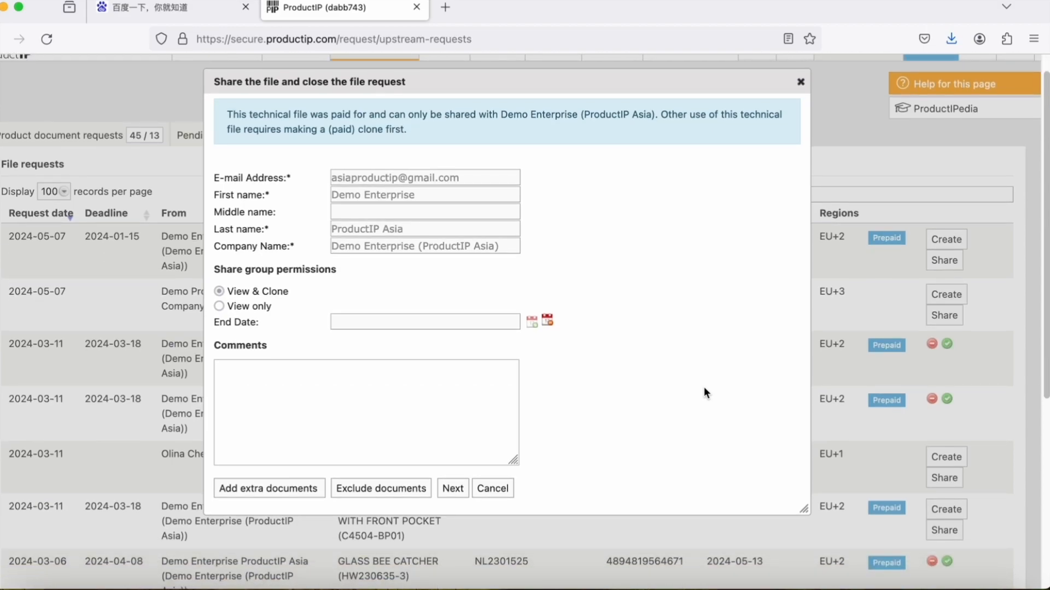
pyautogui.click(332, 407)
pyautogui.write('test')
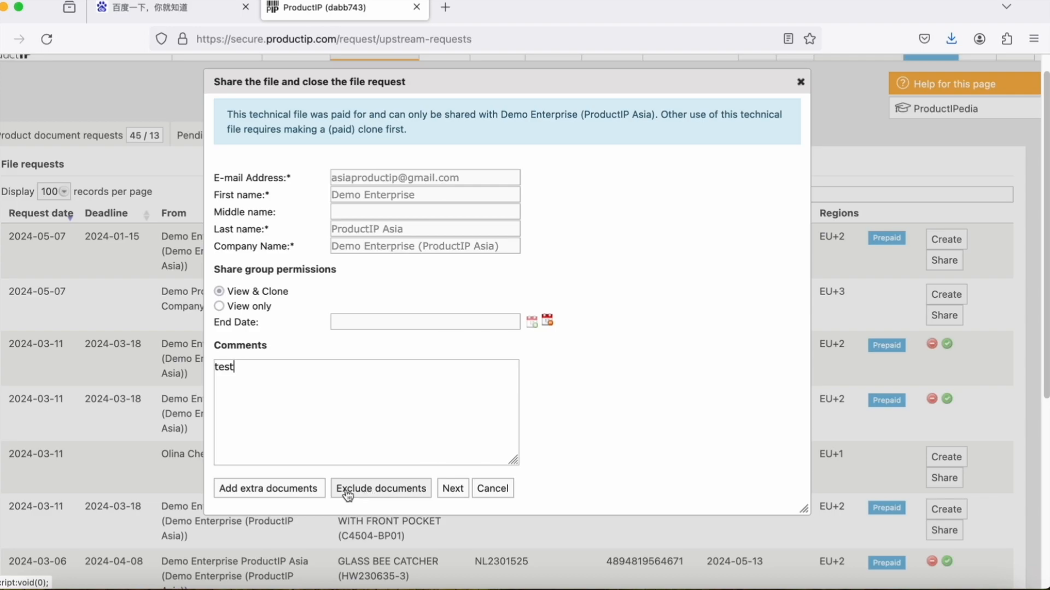
pyautogui.click(391, 491)
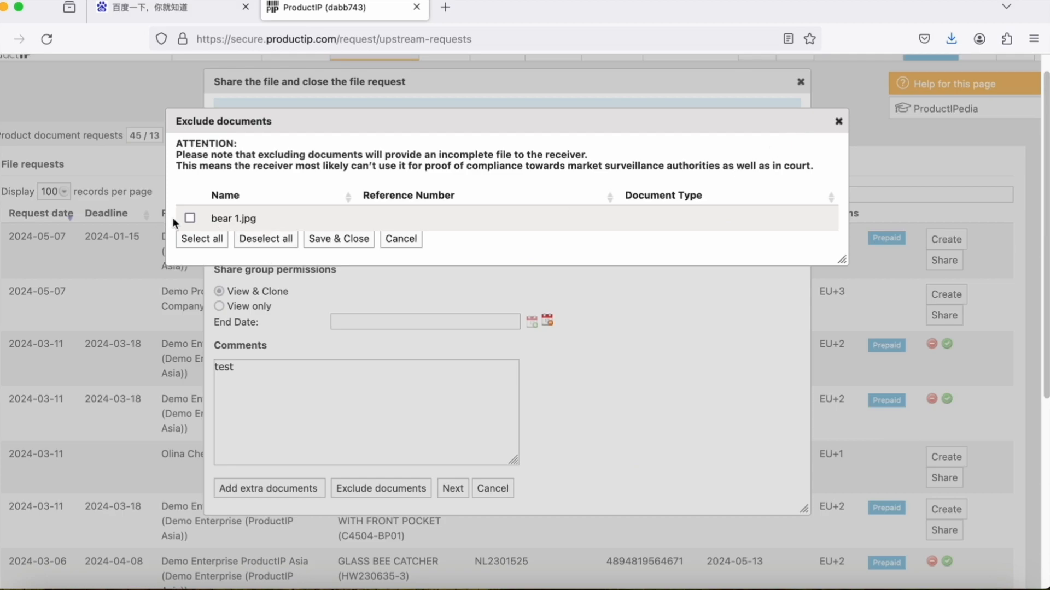
pyautogui.click(838, 122)
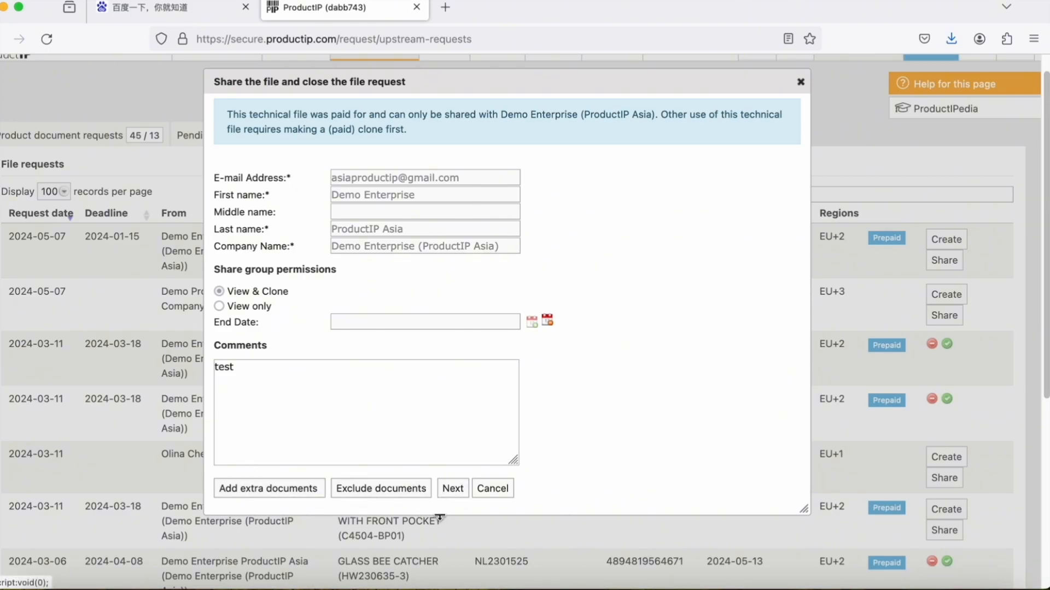
pyautogui.click(454, 489)
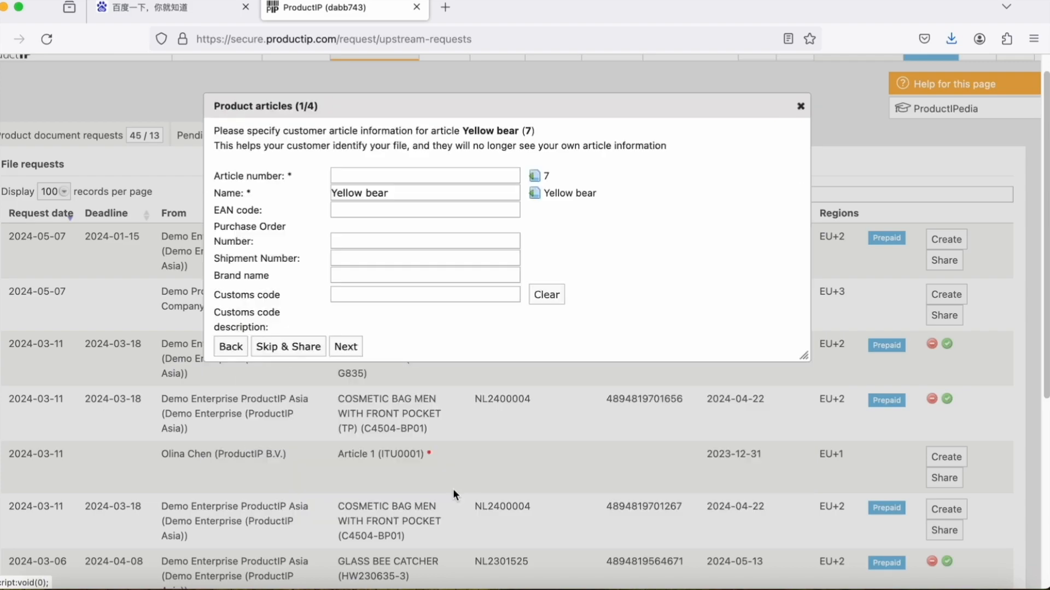
# Step: Fill the bear article numbers with existing 7, 6 and 4, then save and share
pyautogui.click(534, 176)
pyautogui.click(345, 350)
pyautogui.click(534, 176)
pyautogui.doubleClick(349, 350)
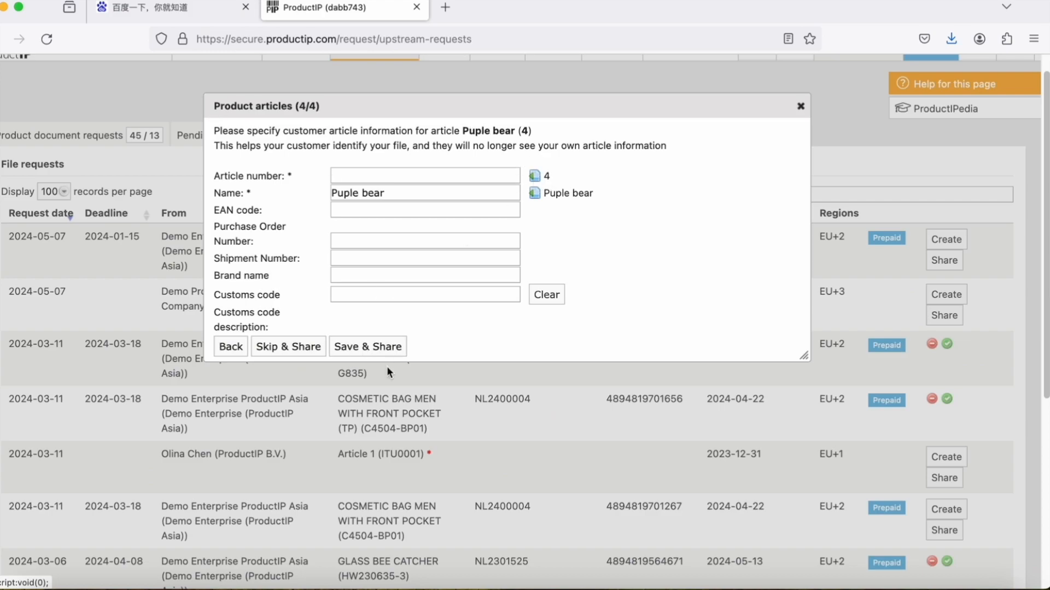
pyautogui.click(536, 176)
pyautogui.click(386, 351)
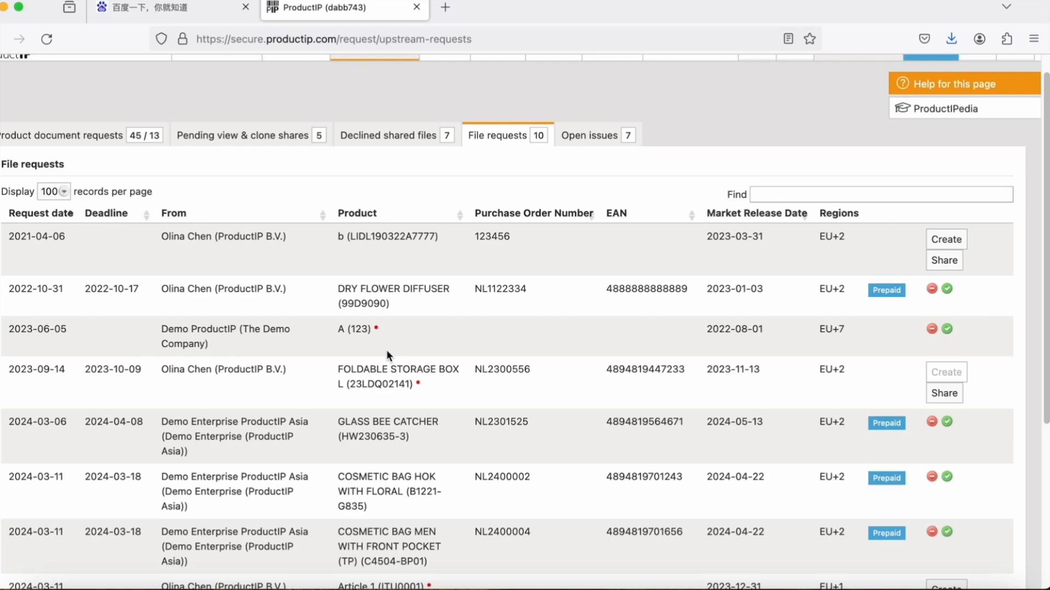
pyautogui.scroll(1, 386, 350)
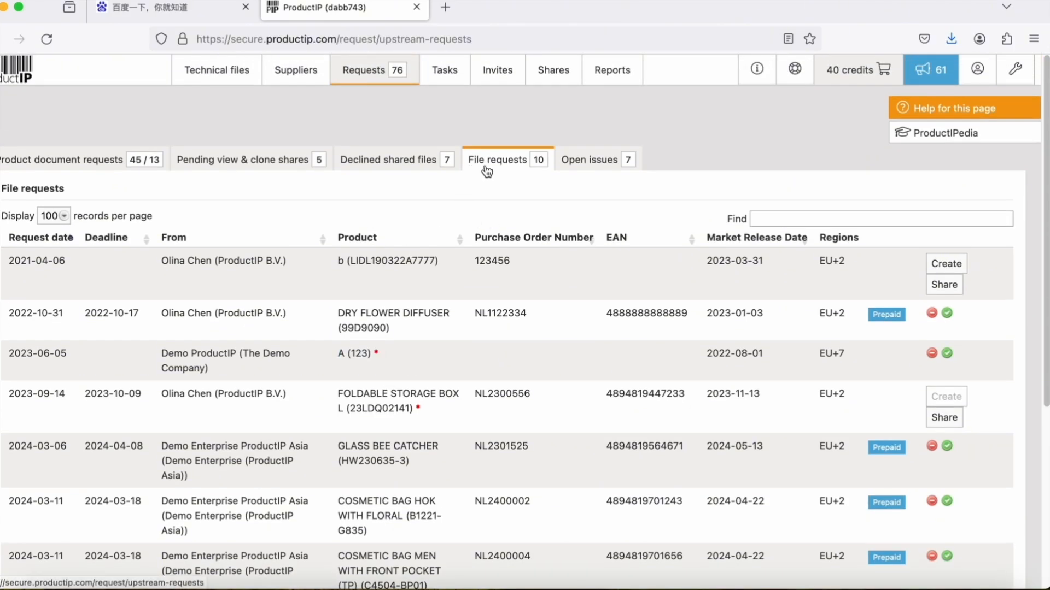